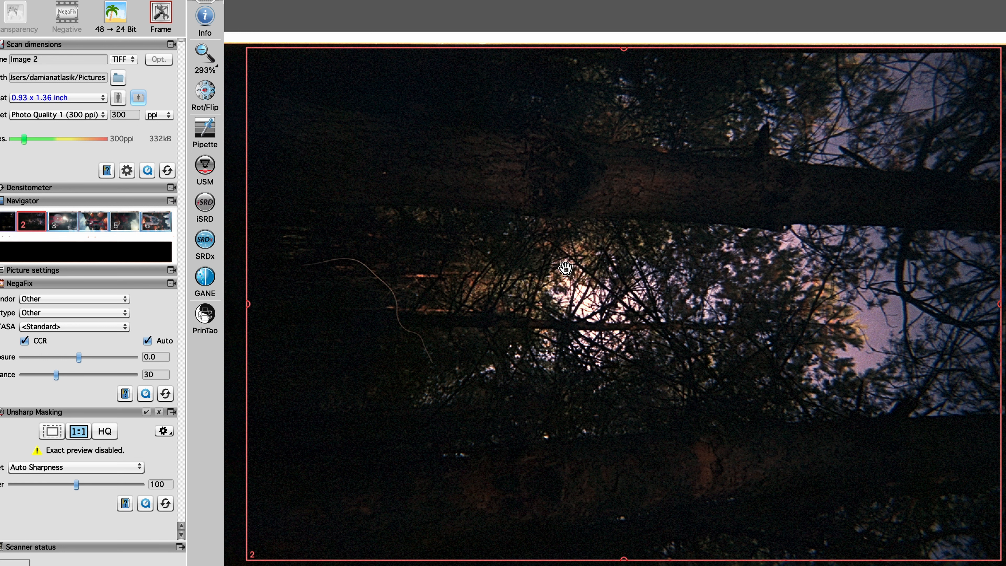
Step: Zoom in on frame 4 and try a midtone adjustment, restoring the default picture settings
{"action": "left_click", "coordinate": [204, 57]}
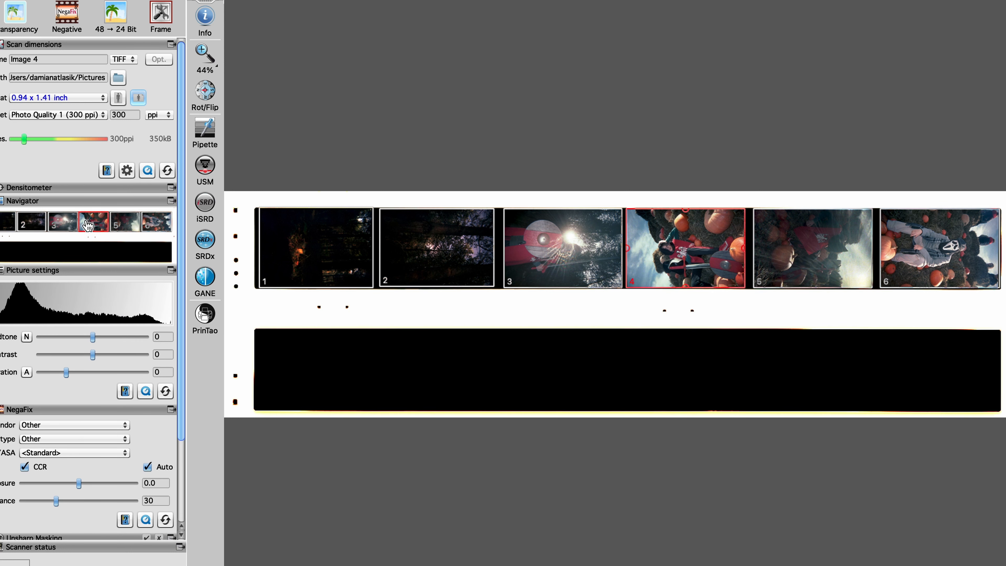
{"action": "left_click", "coordinate": [204, 56]}
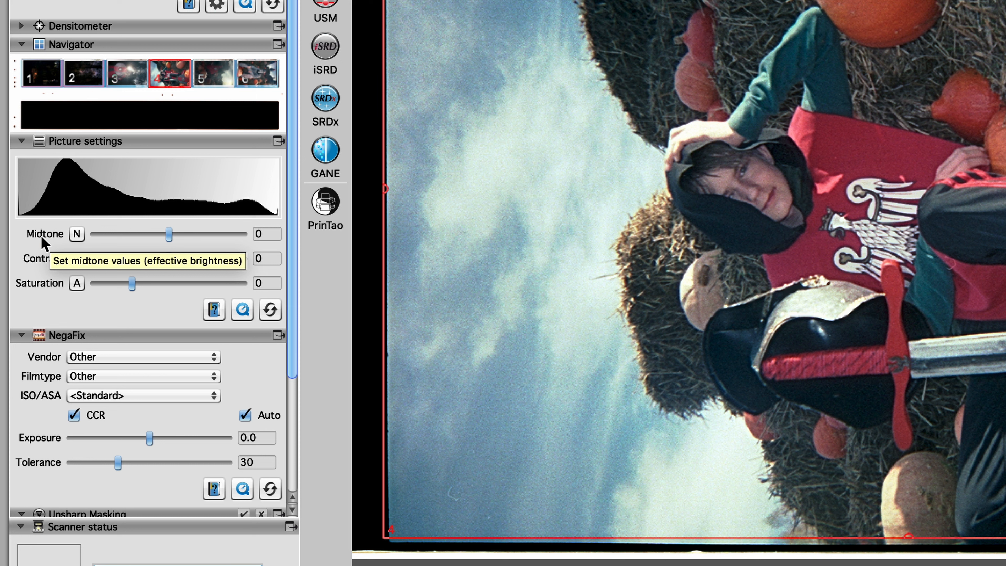
{"action": "left_click_drag", "start_coordinate": [169, 234], "coordinate": [18, 292]}
{"action": "left_click", "coordinate": [270, 310]}
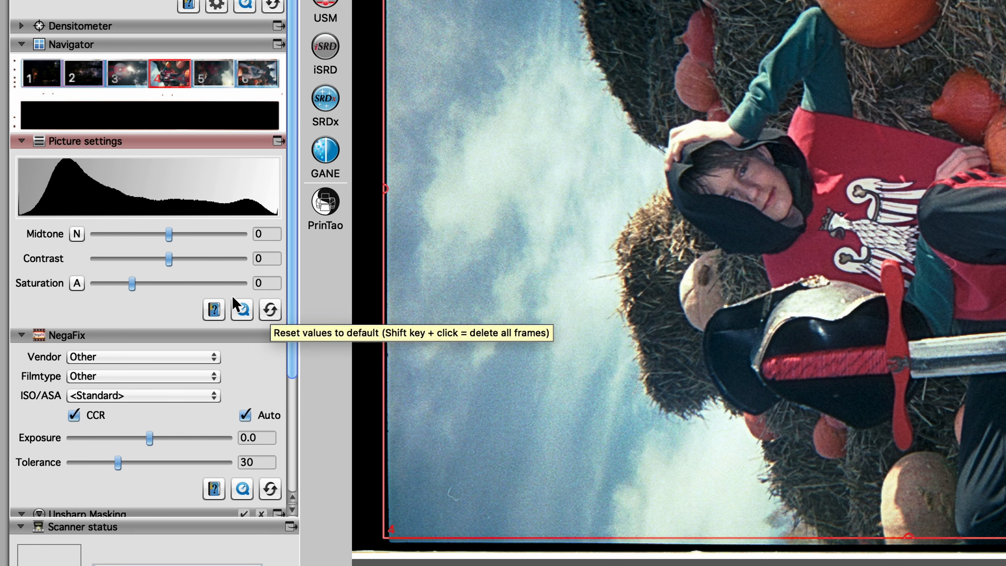
Step: Set frame 4's NegaFix film profile to vendor Fuji, film type Superia and ISO/ASA 400
{"action": "scroll", "coordinate": [121, 305], "scroll_direction": "down", "scroll_amount": 5}
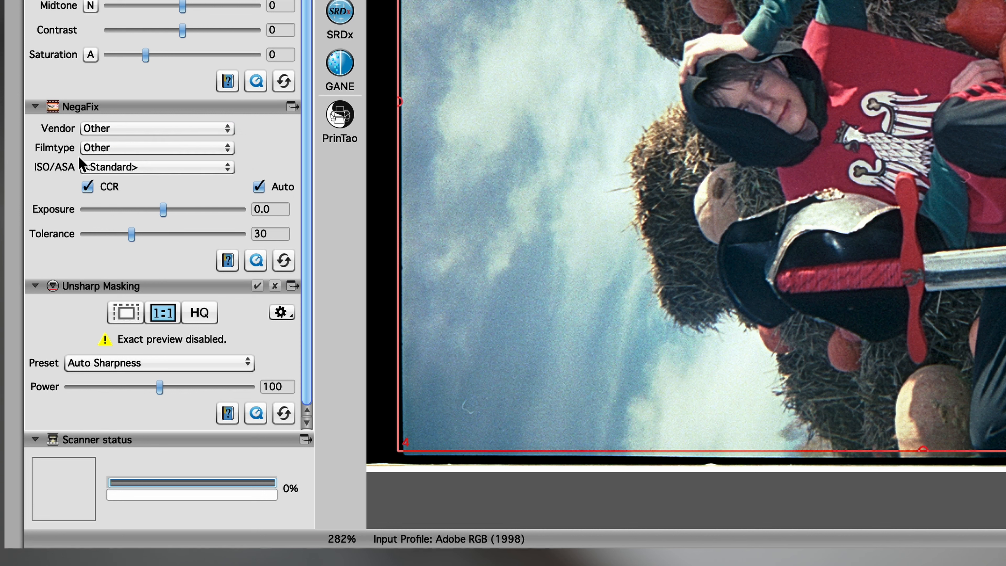
{"action": "left_click", "coordinate": [157, 131]}
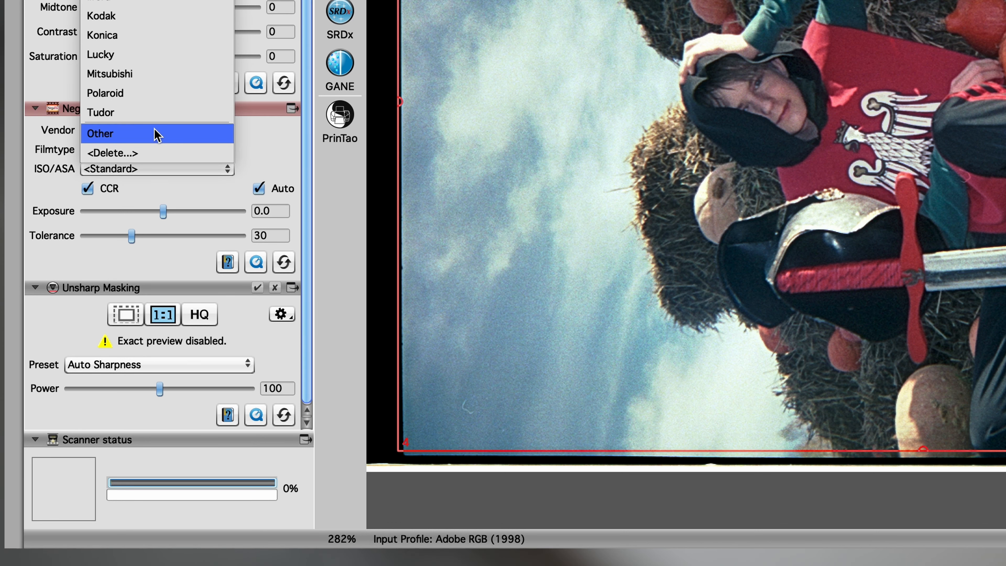
{"action": "left_click", "coordinate": [165, 11]}
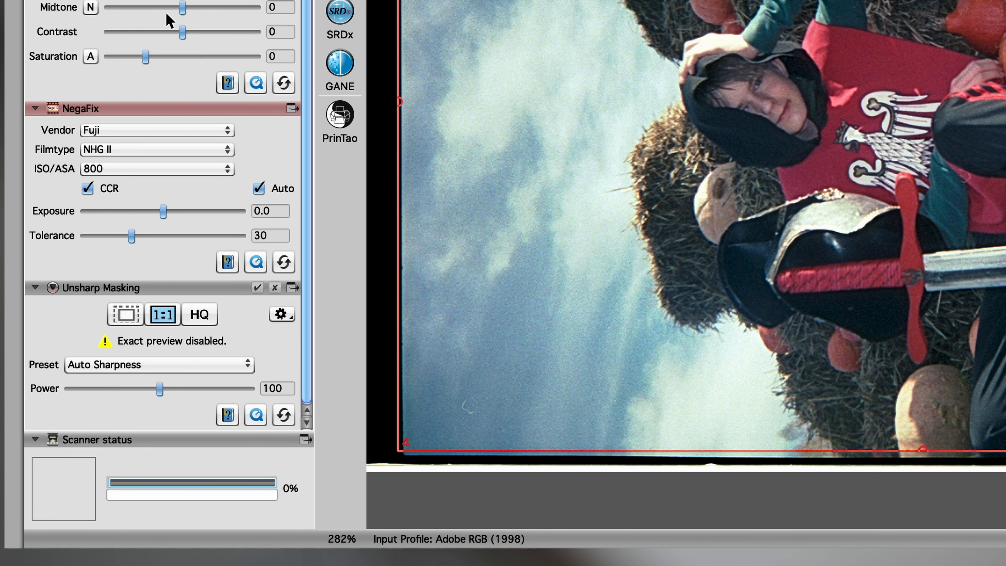
{"action": "left_click", "coordinate": [157, 149]}
{"action": "left_click", "coordinate": [144, 364]}
{"action": "left_click", "coordinate": [151, 171]}
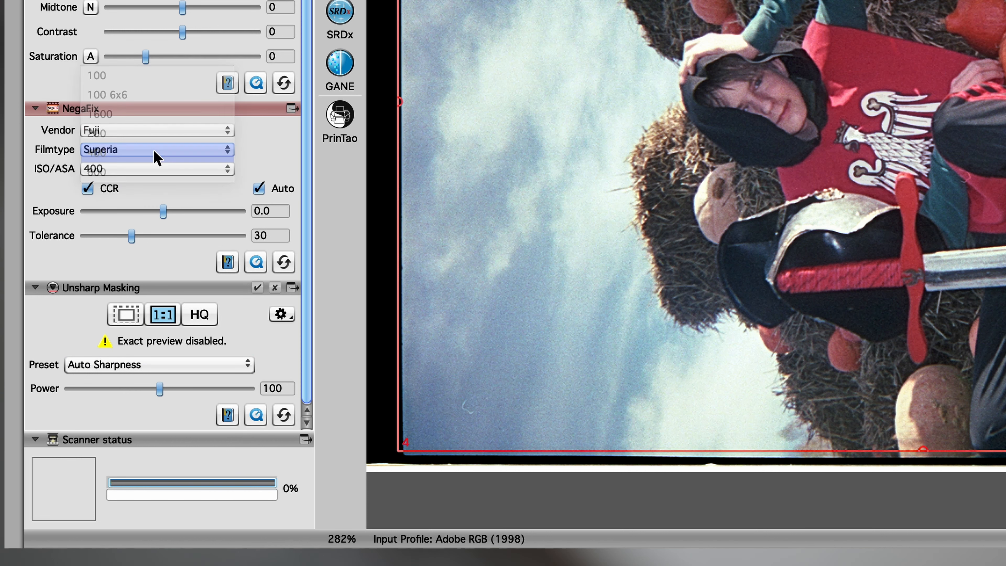
Step: Toggle CCR off and on, try a lower NegaFix exposure and reset the adjustment
{"action": "left_click", "coordinate": [88, 189]}
{"action": "left_click", "coordinate": [88, 190]}
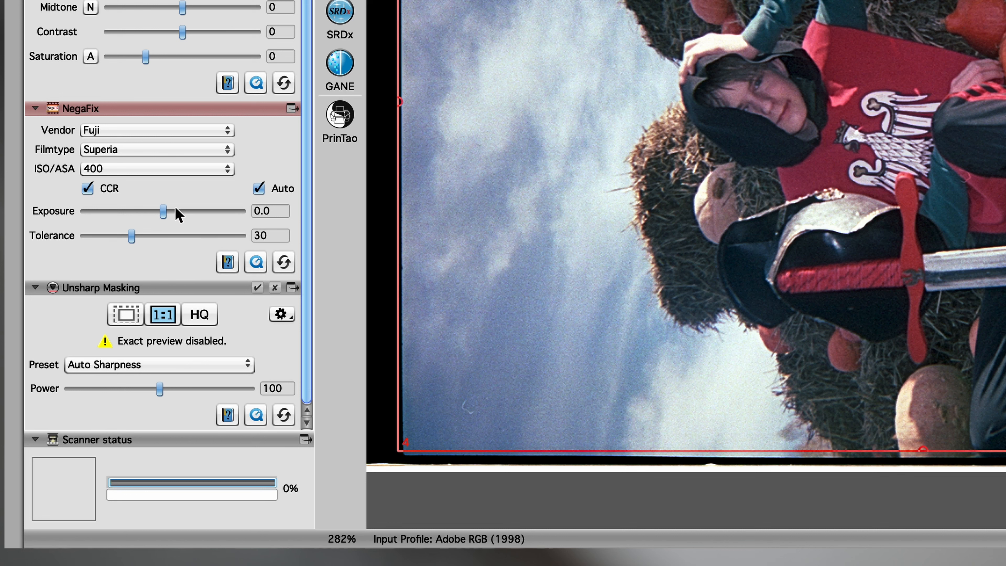
{"action": "mouse_move", "coordinate": [162, 210]}
{"action": "left_mouse_down"}
{"action": "mouse_move", "coordinate": [216, 211]}
{"action": "mouse_move", "coordinate": [83, 215]}
{"action": "mouse_move", "coordinate": [153, 212]}
{"action": "left_mouse_up"}
{"action": "left_click", "coordinate": [284, 261]}
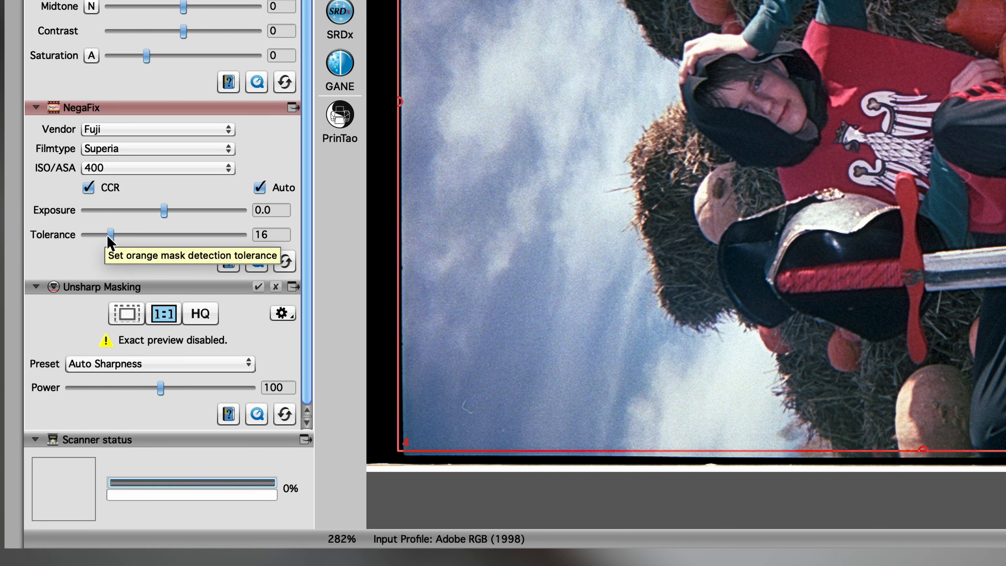
Step: Try the lowest orange mask detection tolerance, and set the tolerance to 100
{"action": "left_click_drag", "start_coordinate": [109, 237], "coordinate": [8, 254]}
{"action": "left_click_drag", "start_coordinate": [87, 237], "coordinate": [264, 235]}
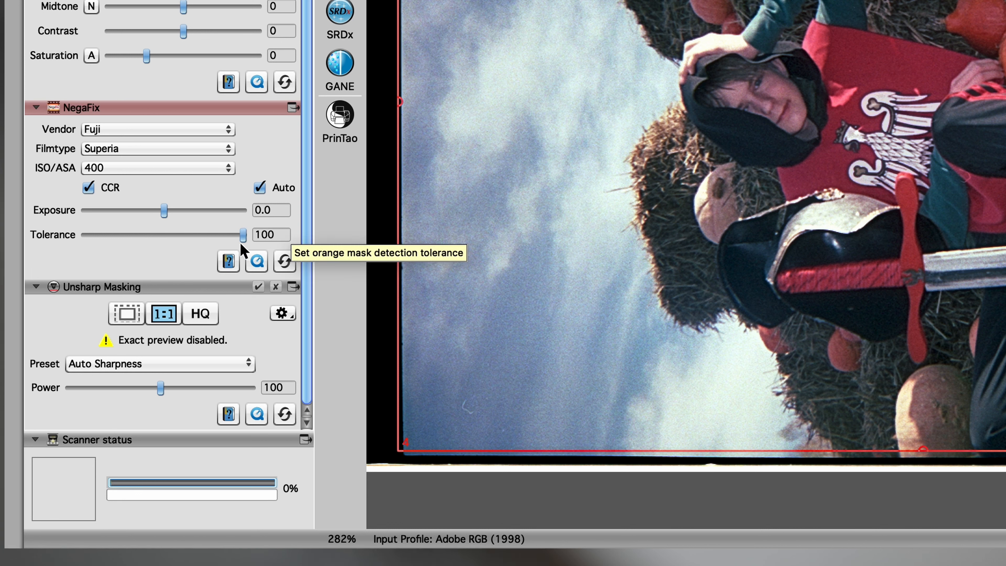
Step: Apply the More Auto Sharpness (+) preset in Unsharp Masking with a power of 200
{"action": "scroll", "coordinate": [138, 255], "scroll_direction": "down", "scroll_amount": 1}
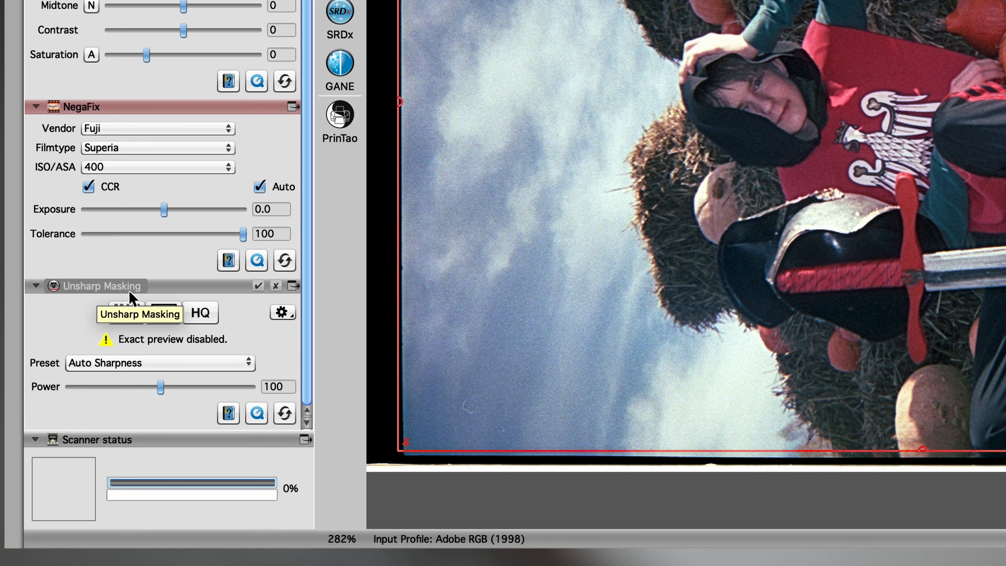
{"action": "left_click", "coordinate": [139, 363]}
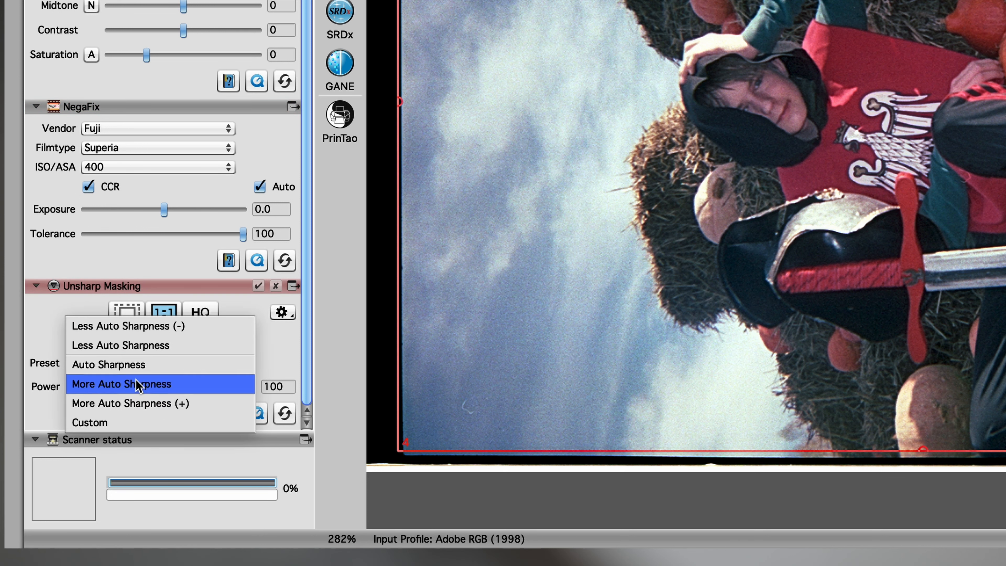
{"action": "left_click", "coordinate": [131, 403]}
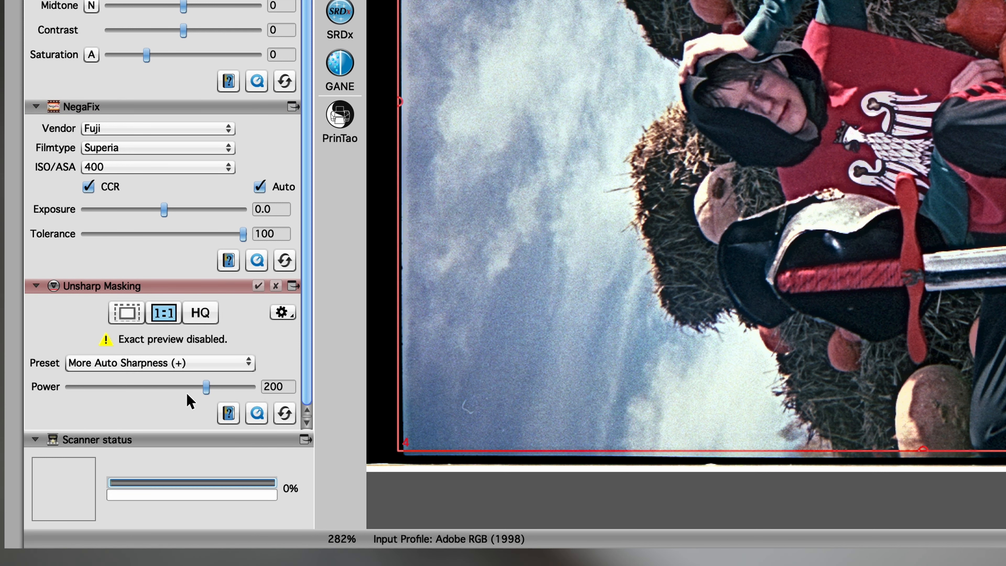
{"action": "left_click_drag", "start_coordinate": [209, 387], "coordinate": [288, 391]}
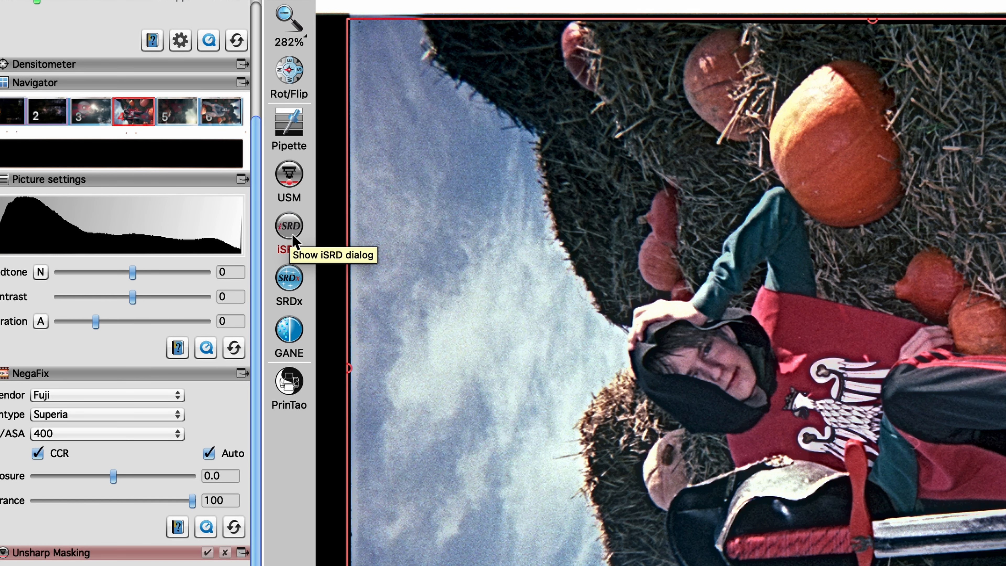
Step: Add iSRD dust and scratch removal, look over its mode options and remove it again
{"action": "left_click", "coordinate": [295, 231]}
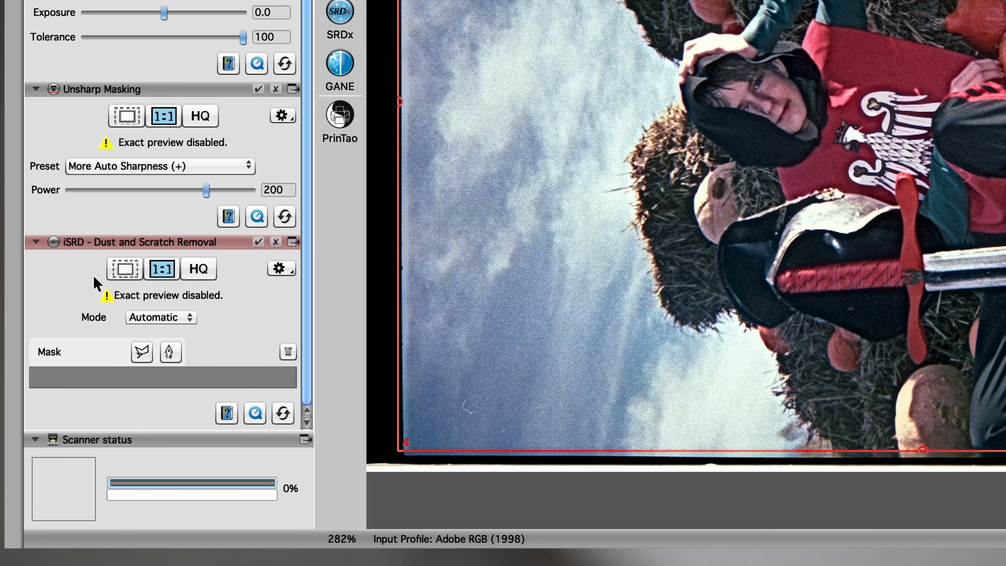
{"action": "left_click", "coordinate": [171, 354]}
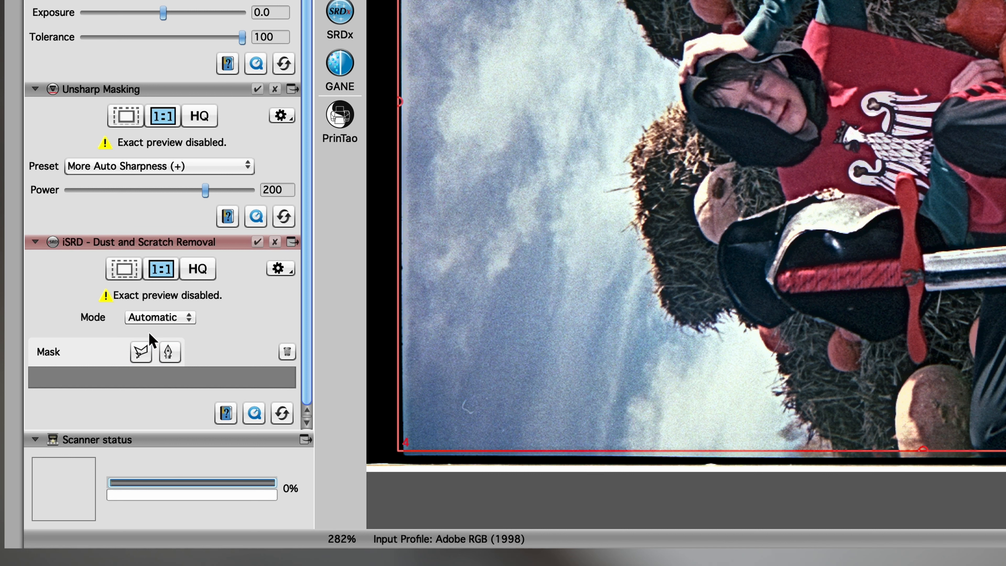
{"action": "left_click", "coordinate": [166, 318]}
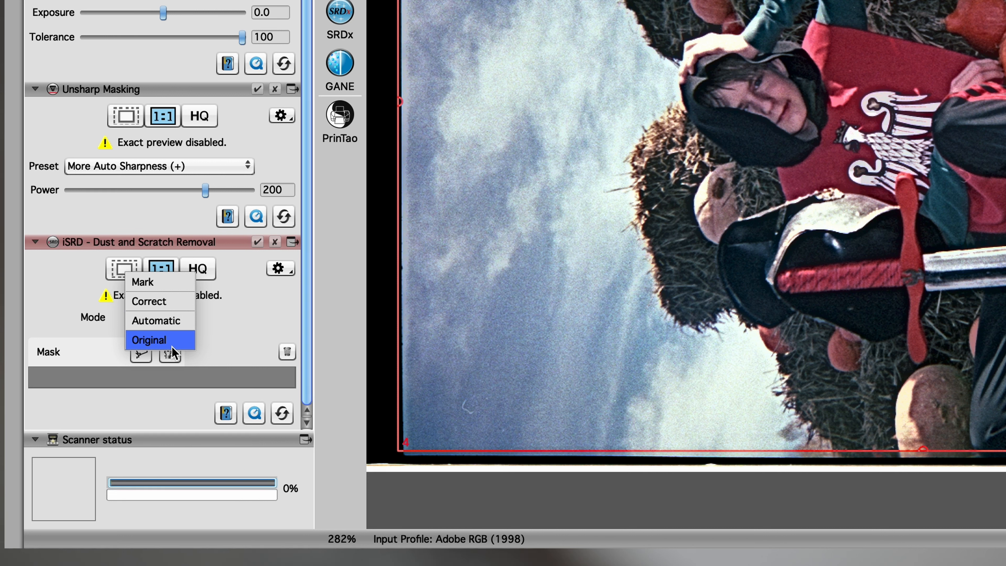
{"action": "left_click", "coordinate": [248, 324]}
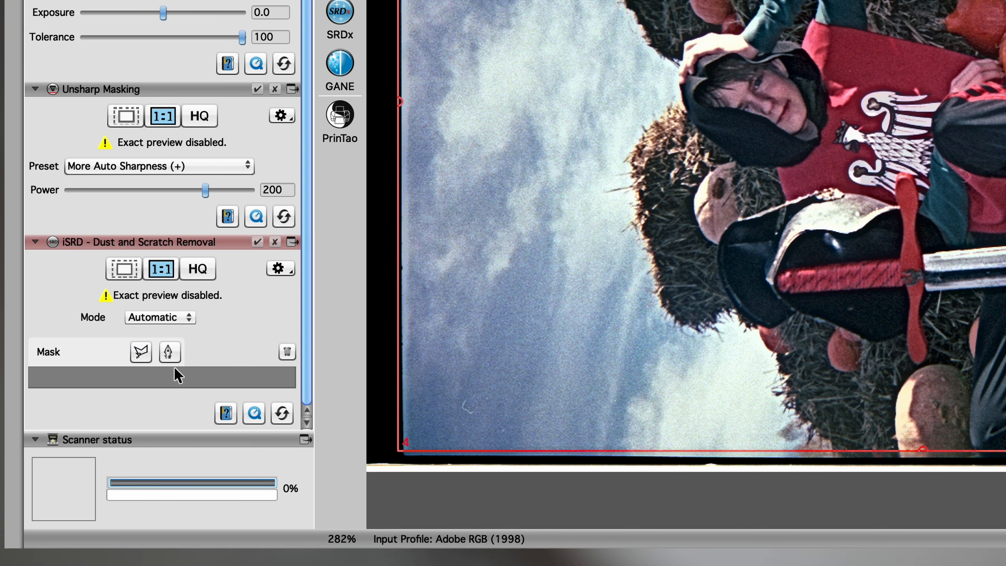
{"action": "left_click", "coordinate": [275, 242]}
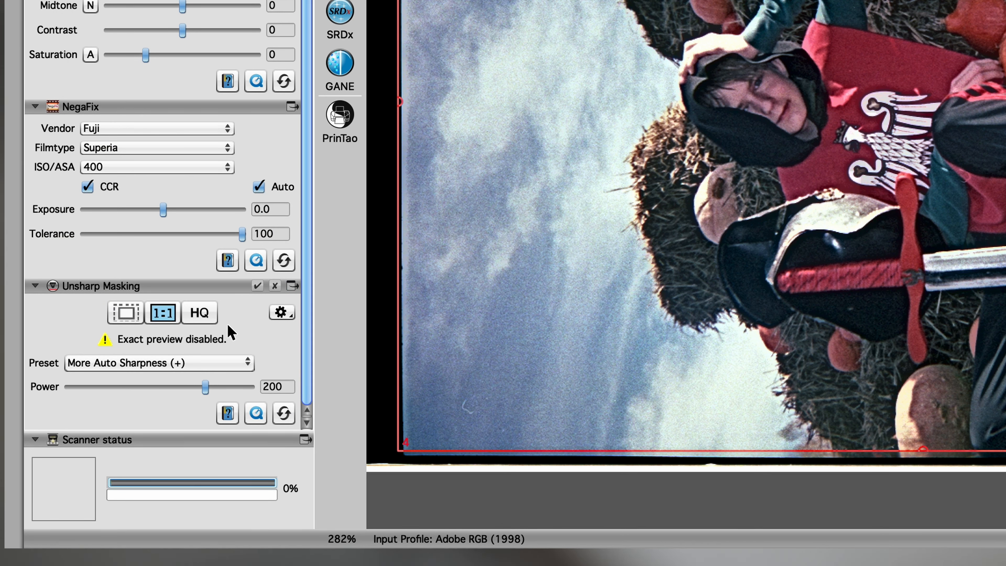
Step: Rotate the image clockwise so that the boy in frame 4 is upright
{"action": "scroll", "coordinate": [222, 333], "scroll_direction": "up", "scroll_amount": 5}
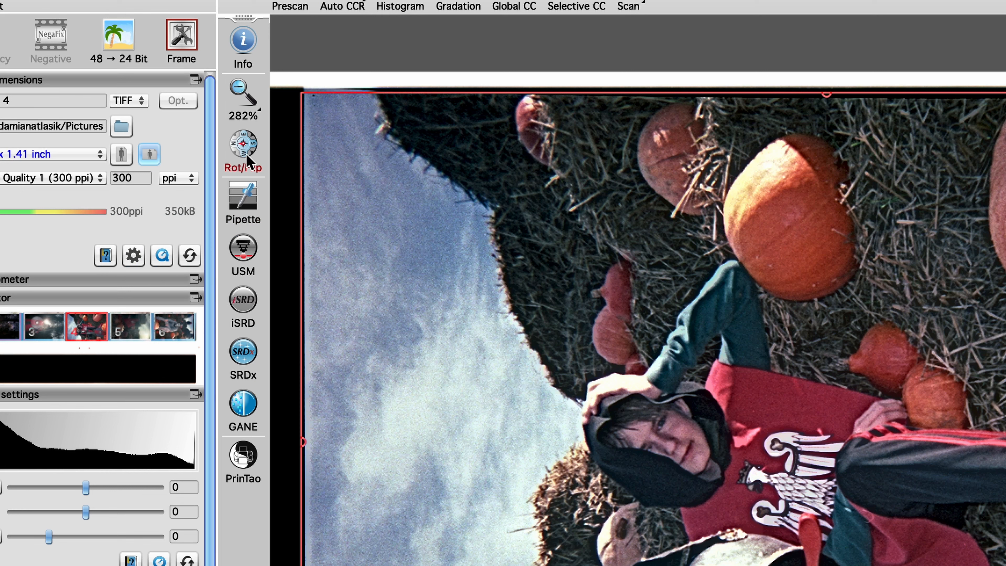
{"action": "left_click", "coordinate": [243, 151]}
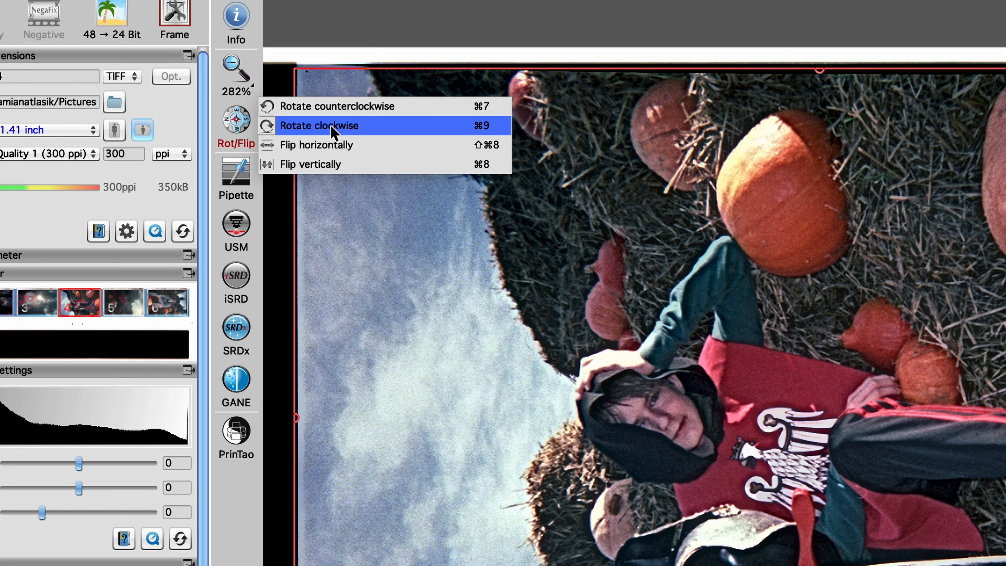
{"action": "left_click", "coordinate": [338, 150]}
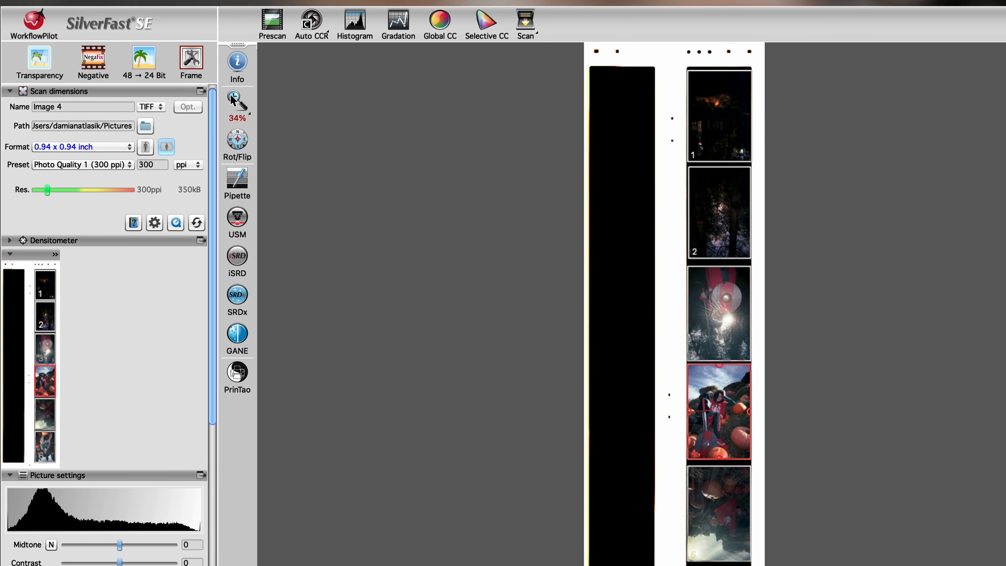
Step: Return to the full preview, select frame 1, set its NegaFix vendor to Fuji and open the film type choices
{"action": "left_click", "coordinate": [237, 101]}
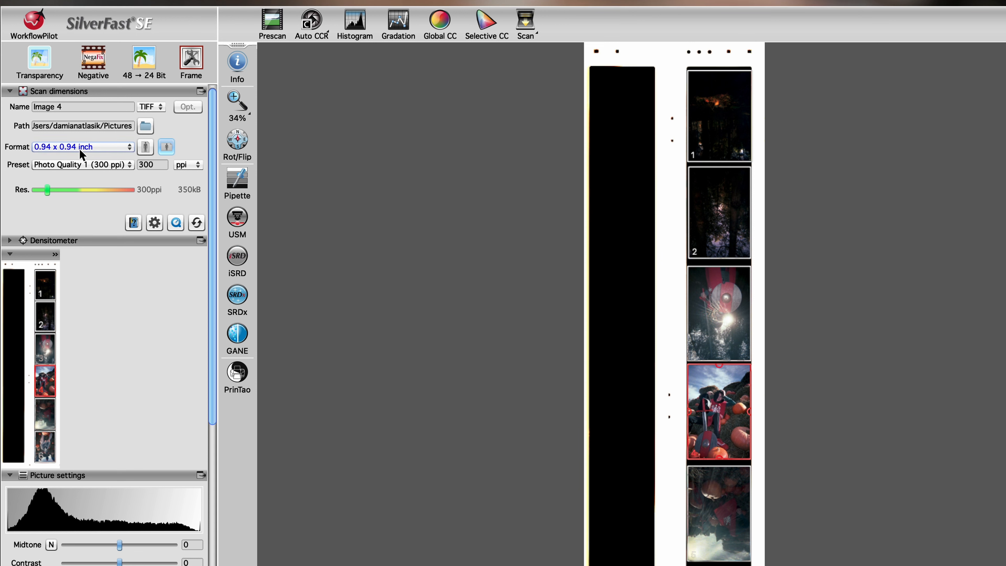
{"action": "left_click", "coordinate": [715, 117]}
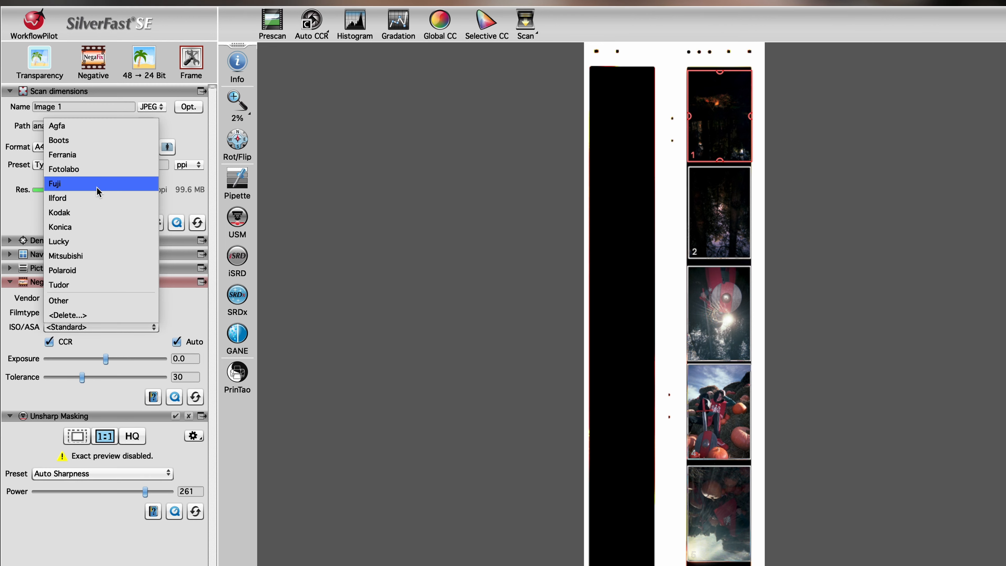
{"action": "left_click", "coordinate": [97, 187]}
{"action": "left_click", "coordinate": [99, 311]}
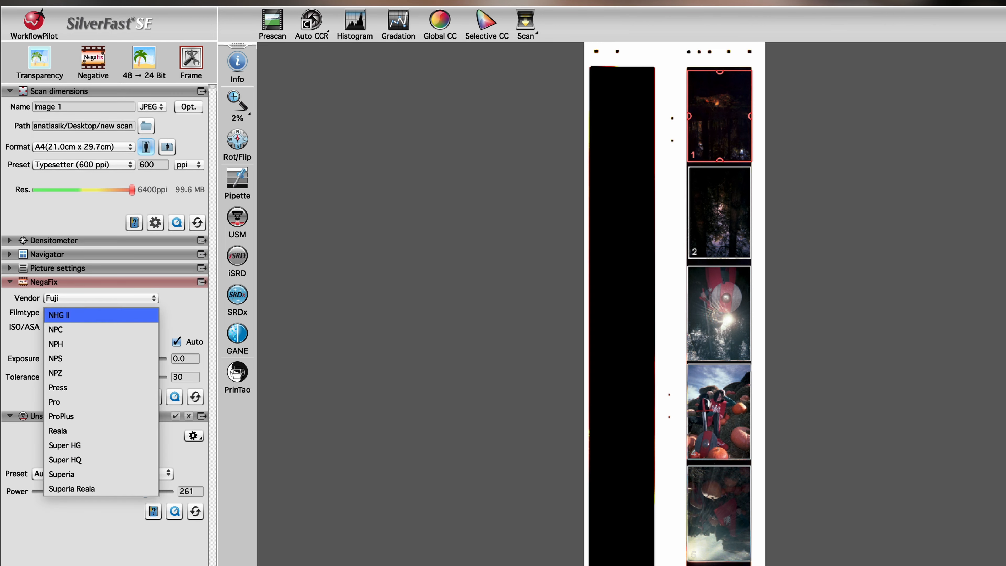